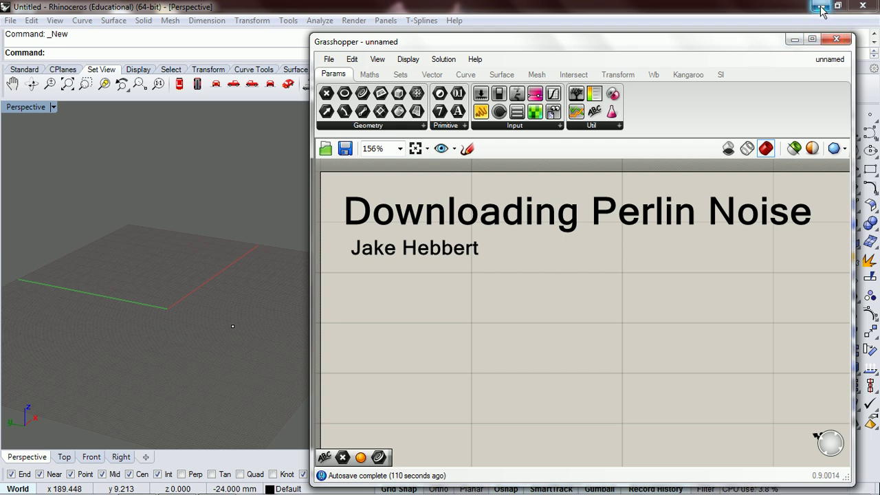
# Minimize Rhino and switch from the perlin noise search results to the PyPI noise 1.2.1 tab
pyautogui.click(821, 7)
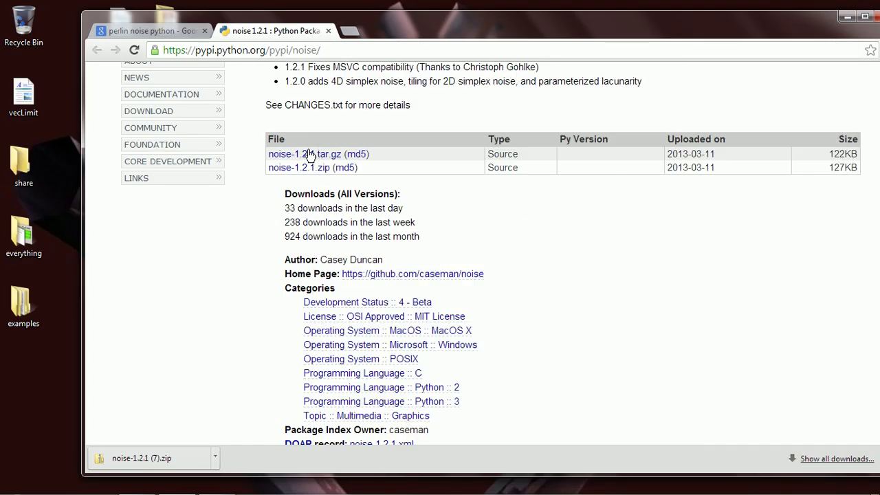
pyautogui.click(144, 37)
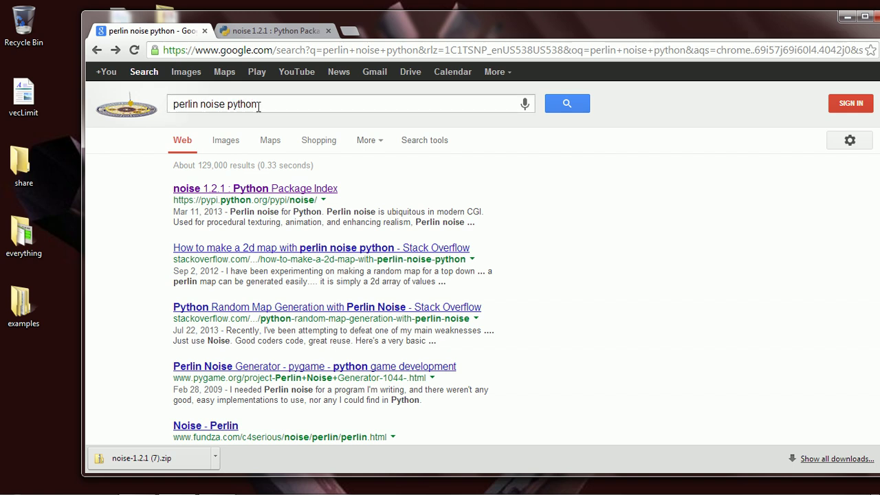
pyautogui.click(262, 32)
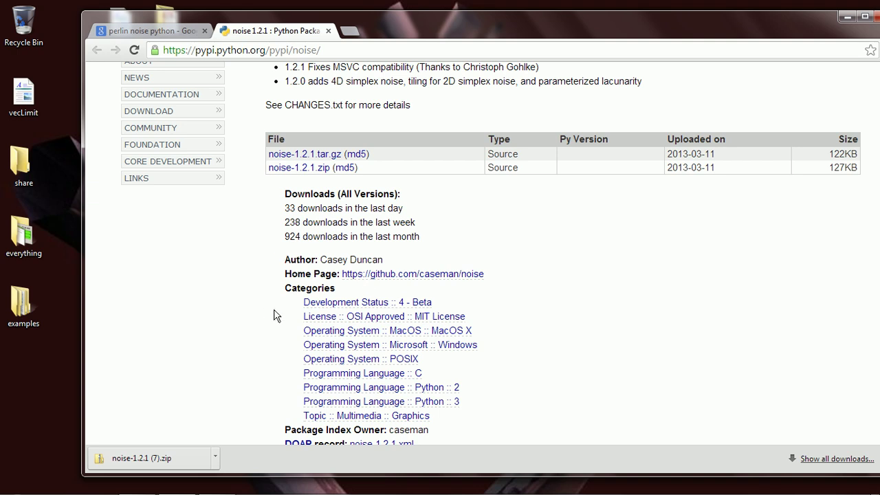
# Highlight the noise package author's name and move Chrome aside to uncover the desktop icons
pyautogui.moveTo(321, 259); pyautogui.dragTo(387, 265)
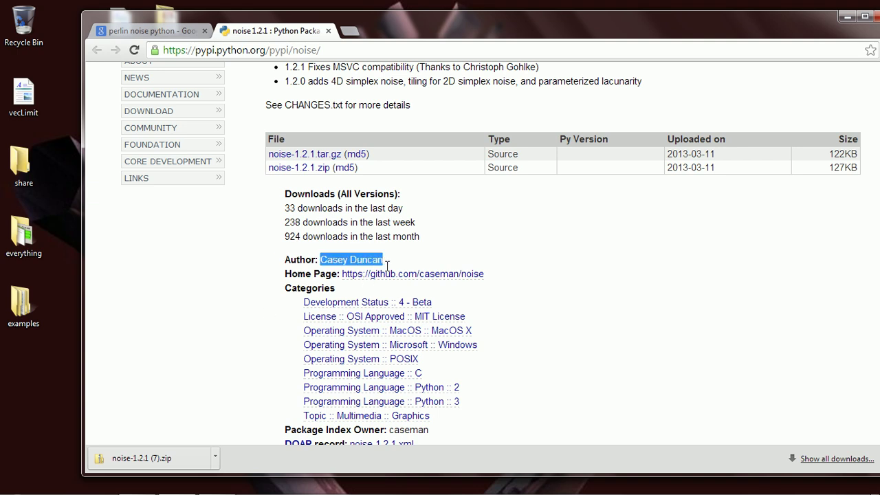
pyautogui.scroll(2, 421, 233)
pyautogui.scroll(-3, 421, 233)
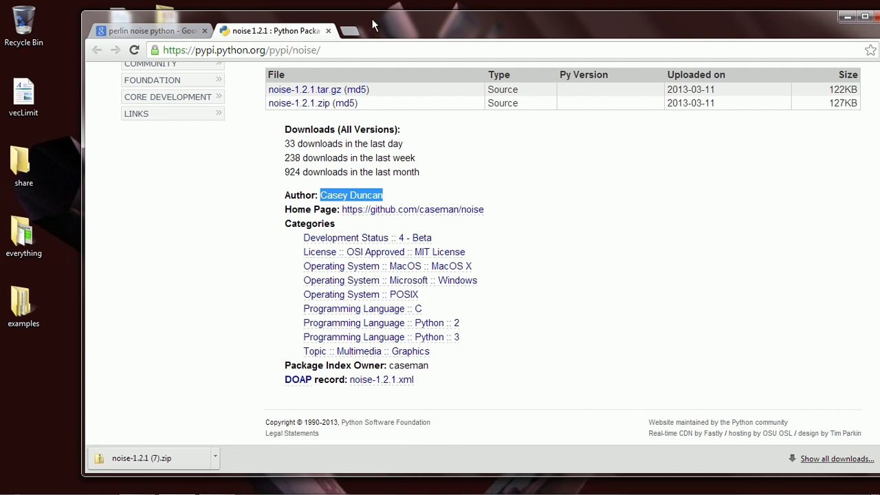
pyautogui.moveTo(371, 25); pyautogui.dragTo(468, 42)
# Open the downloaded noise-1.2.1 (7) zip and its noise-1.2.1 folder listing 17 files
pyautogui.doubleClick(120, 380)
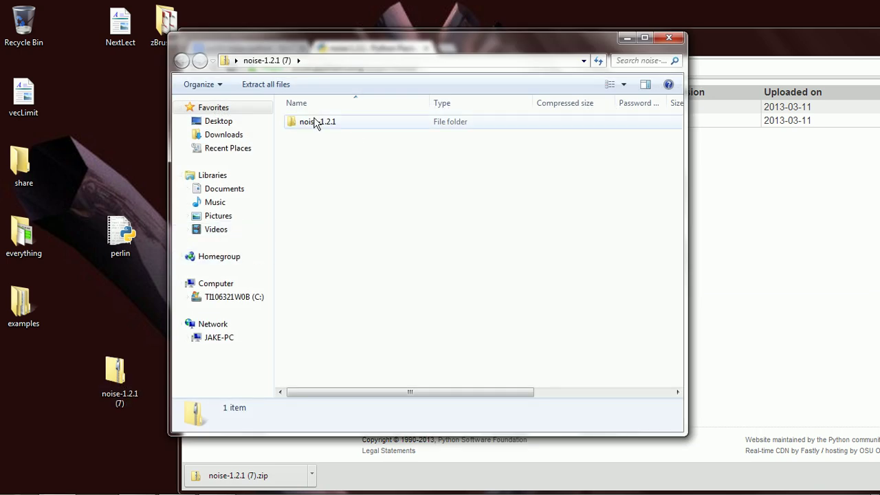
pyautogui.doubleClick(315, 122)
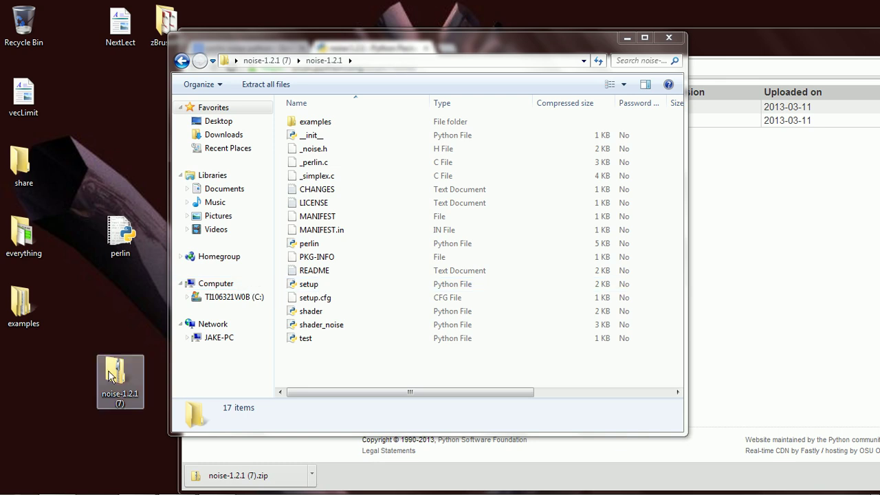
# Rename the desktop perlin Python file to perlinA, then close the noise-1.2.1 zip window
pyautogui.click(114, 252)
pyautogui.rightClick(114, 251)
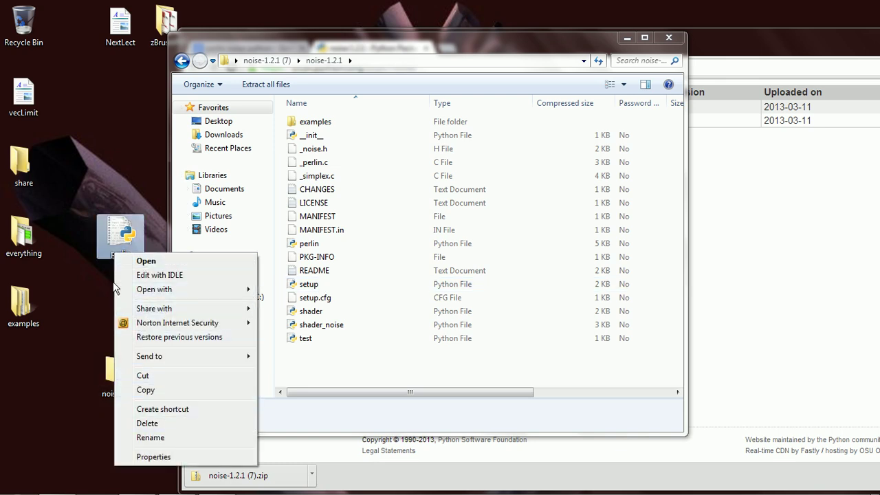
pyautogui.click(149, 437)
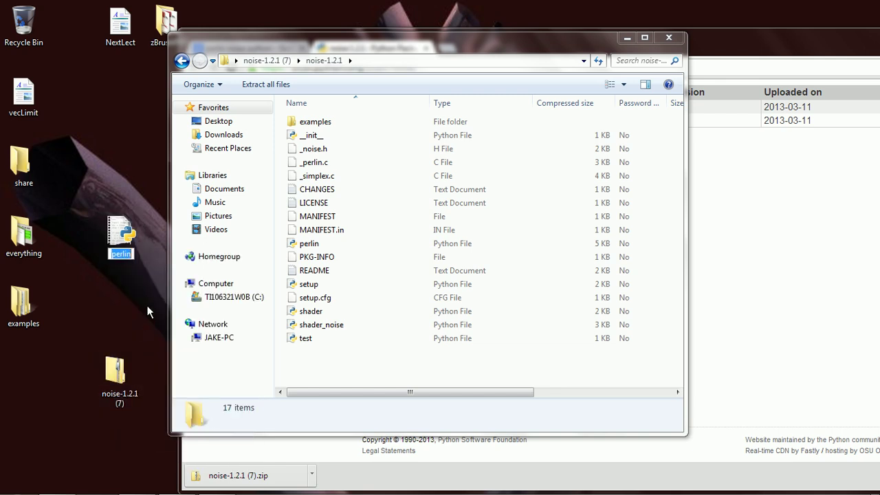
pyautogui.press('End')
pyautogui.write('AAA')
pyautogui.press('BackSpace')
pyautogui.press('BackSpace')
pyautogui.press('Return')
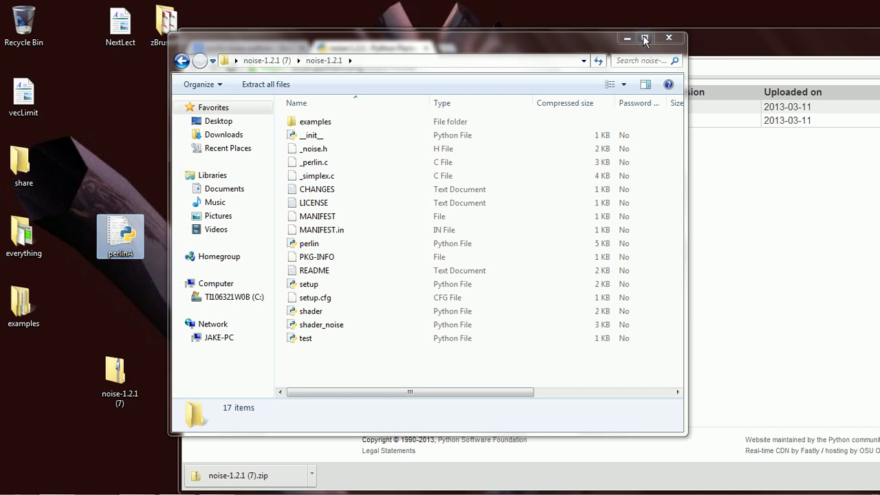
pyautogui.moveTo(585, 30); pyautogui.dragTo(572, 9)
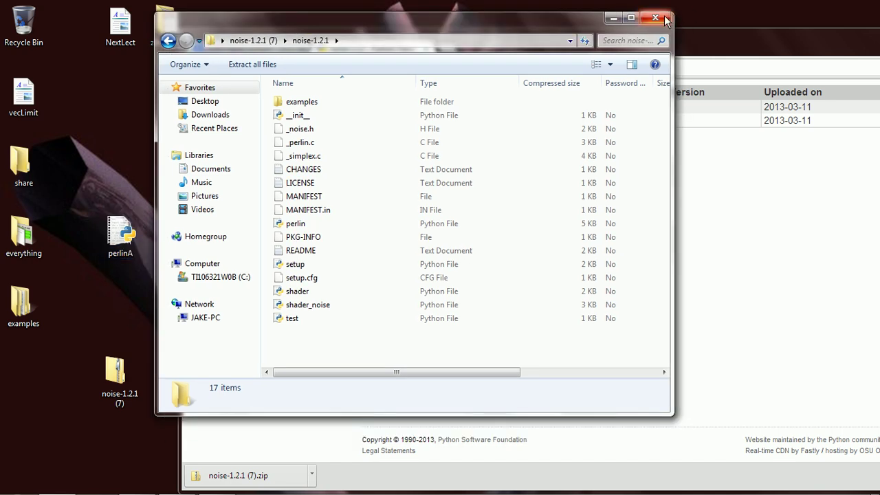
pyautogui.click(655, 20)
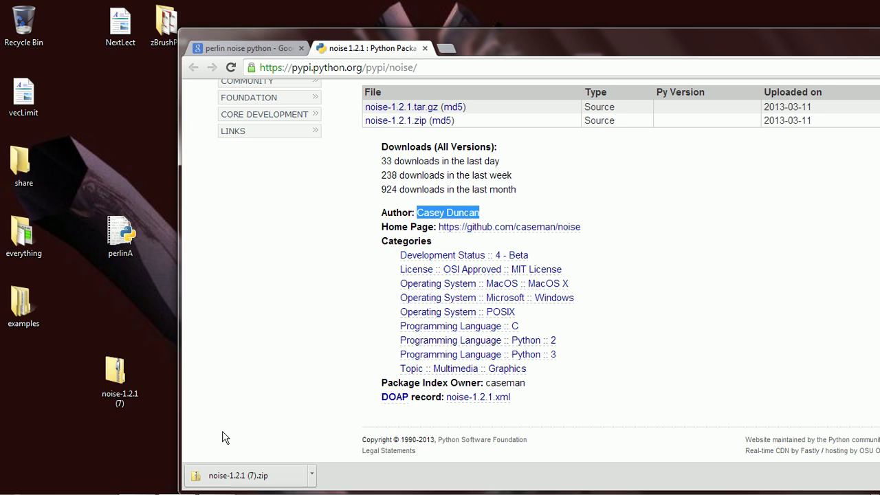
# Run EditPy in Rhino to open the Python editor with a new untitled script, then minimize Rhino
pyautogui.click(147, 484)
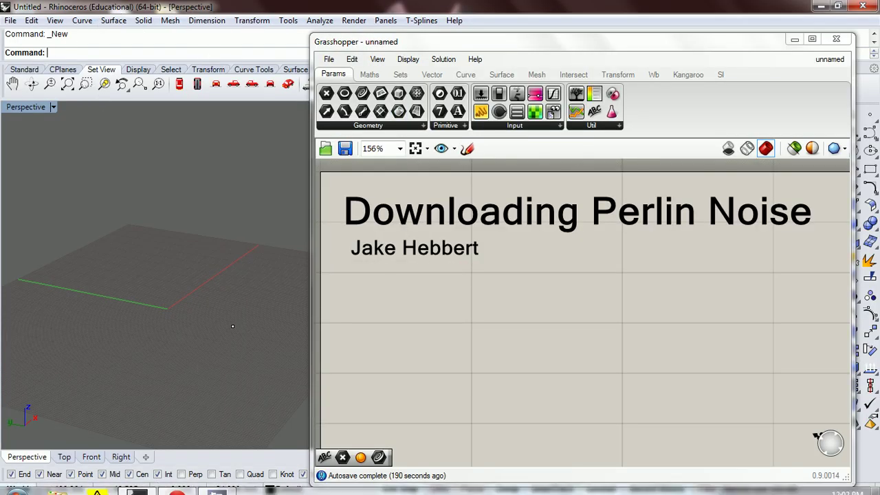
pyautogui.moveTo(115, 486)
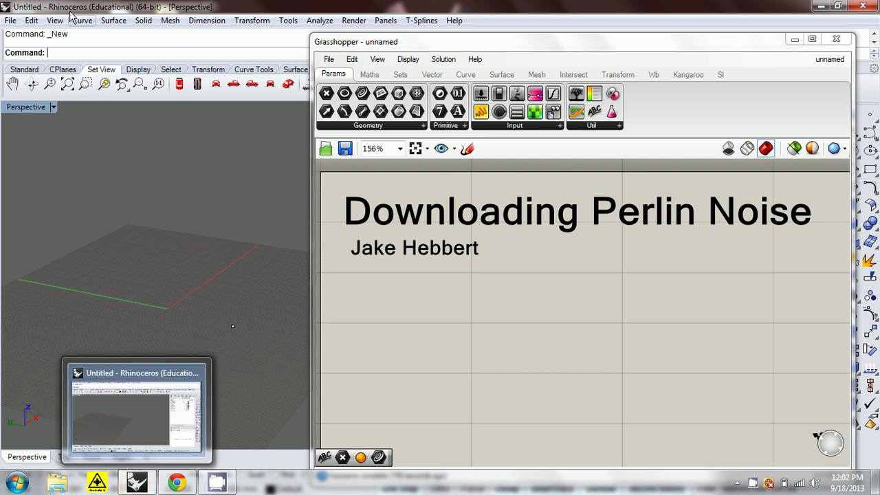
pyautogui.write('Edit')
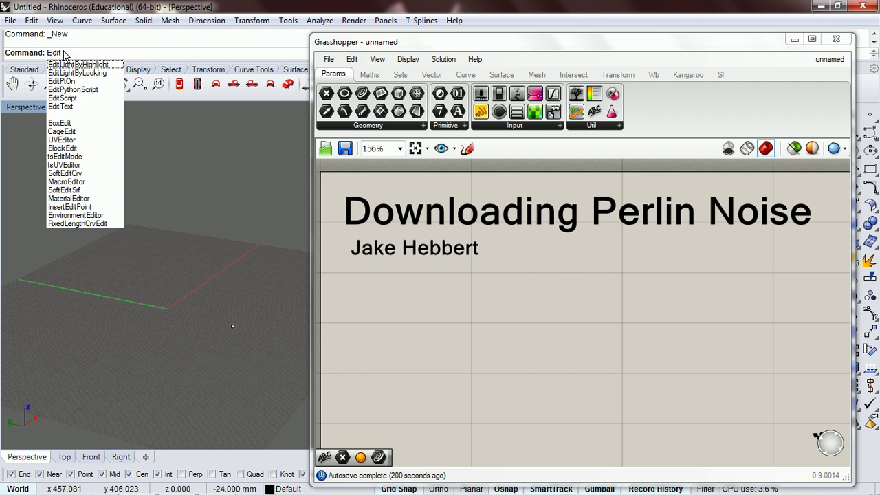
pyautogui.write('Py')
pyautogui.press('Return')
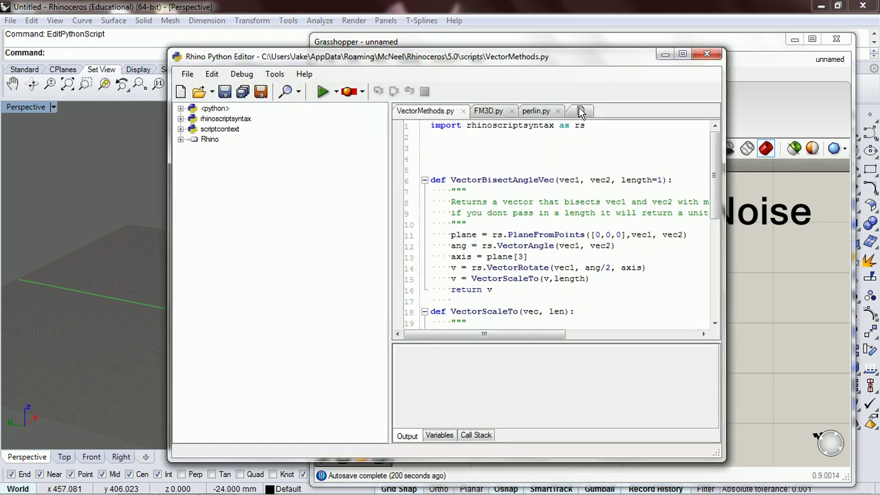
pyautogui.click(580, 112)
pyautogui.click(751, 242)
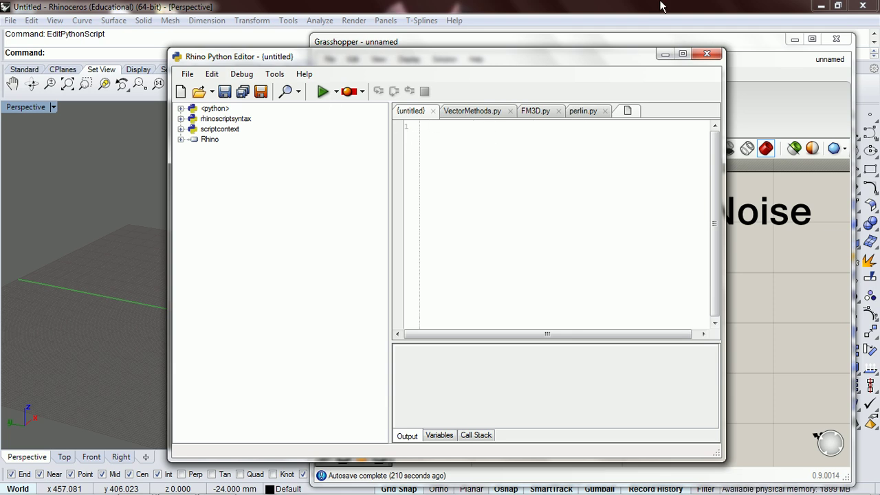
pyautogui.moveTo(609, 61); pyautogui.dragTo(768, 41)
pyautogui.click(821, 7)
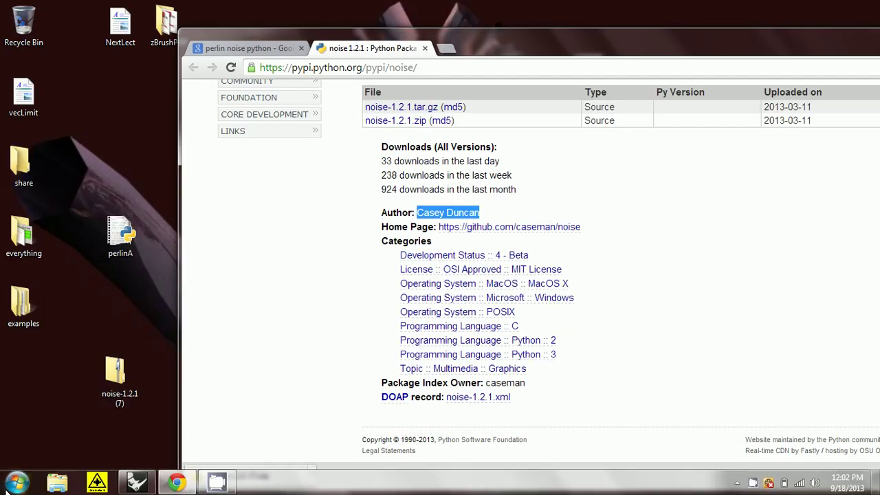
# Launch WordPad from the Start menu and bring up its Open file dialog
pyautogui.click(16, 481)
pyautogui.click(55, 231)
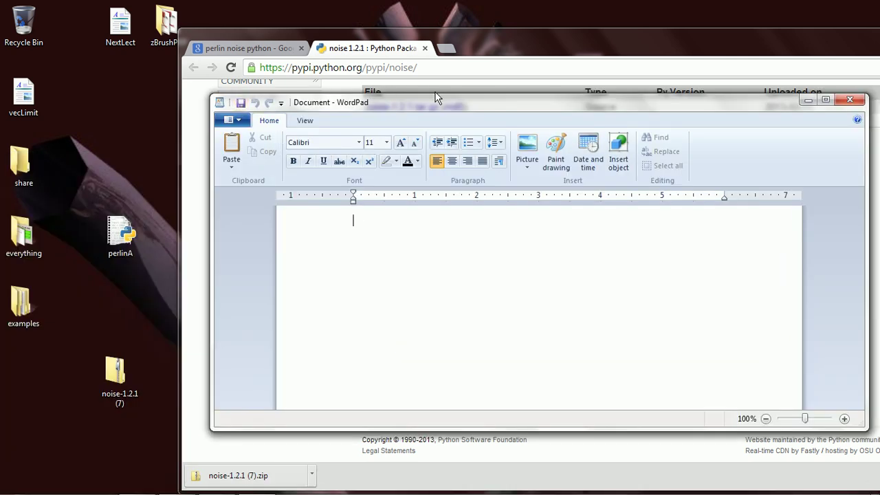
pyautogui.moveTo(436, 98); pyautogui.dragTo(381, 59)
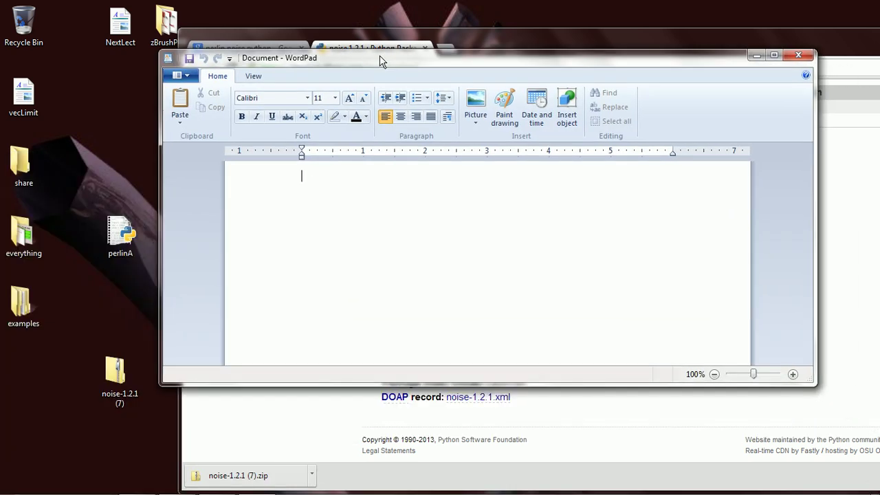
pyautogui.click(169, 58)
pyautogui.click(311, 59)
pyautogui.click(180, 74)
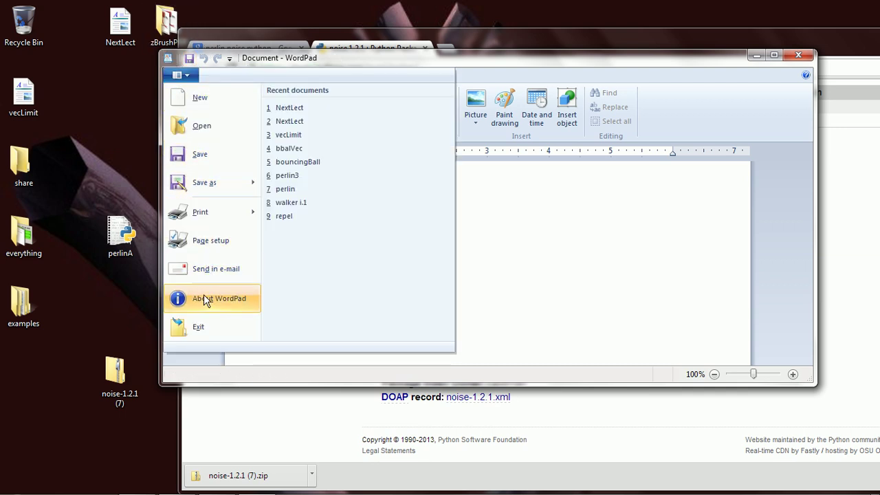
pyautogui.click(205, 128)
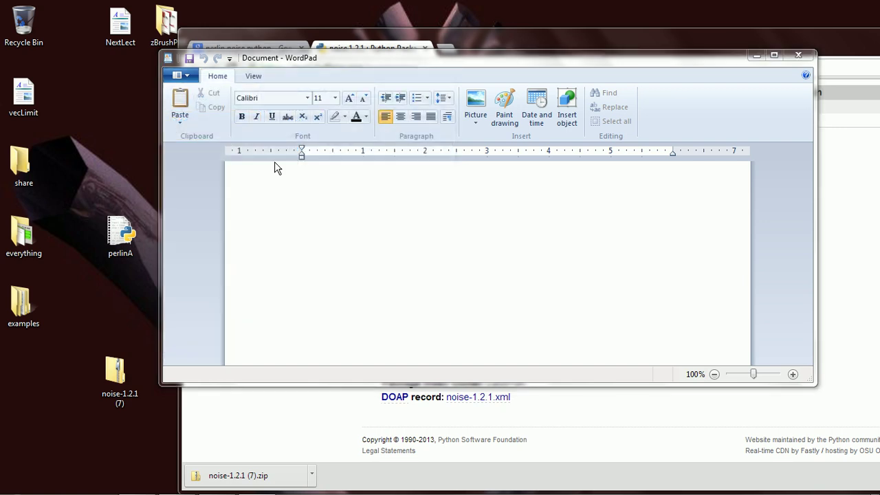
# Browse to the Desktop, show All Documents (*.*), and open perlinA
pyautogui.moveTo(704, 175)
pyautogui.mouseDown()
pyautogui.moveTo(704, 190)
pyautogui.moveTo(704, 171)
pyautogui.mouseUp()
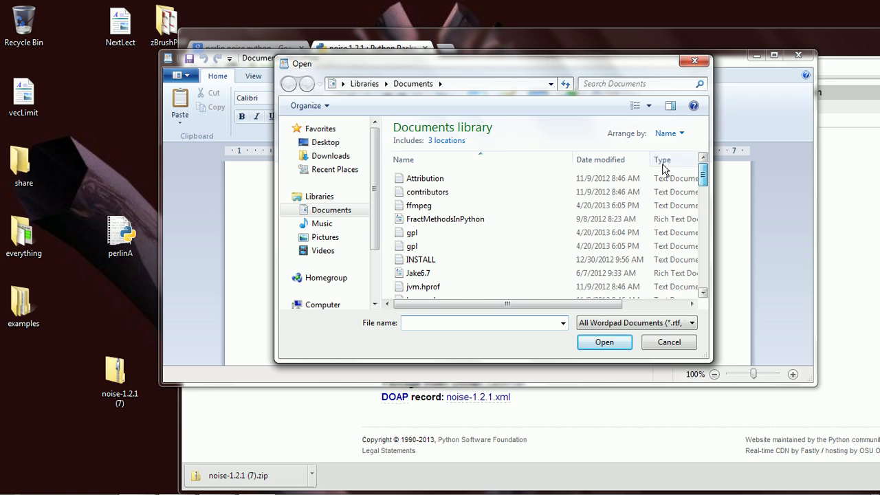
pyautogui.click(323, 142)
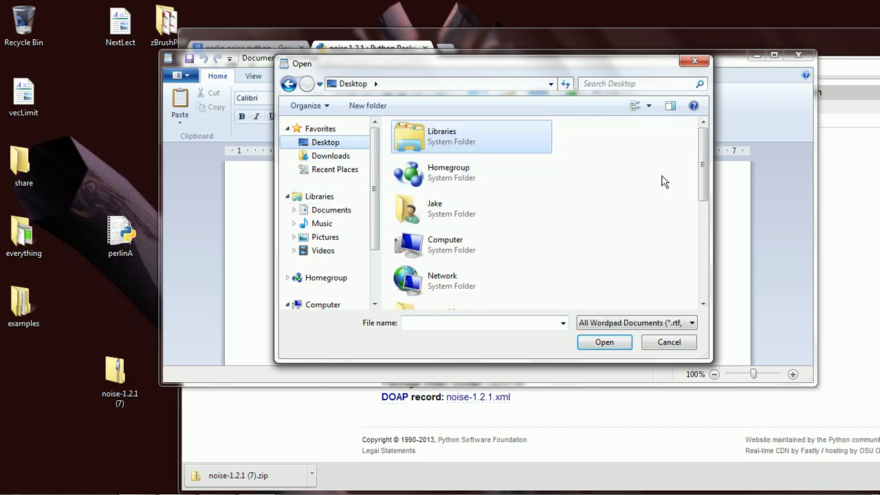
pyautogui.moveTo(704, 172)
pyautogui.mouseDown()
pyautogui.moveTo(703, 267)
pyautogui.moveTo(704, 173)
pyautogui.mouseUp()
pyautogui.click(691, 322)
pyautogui.click(653, 404)
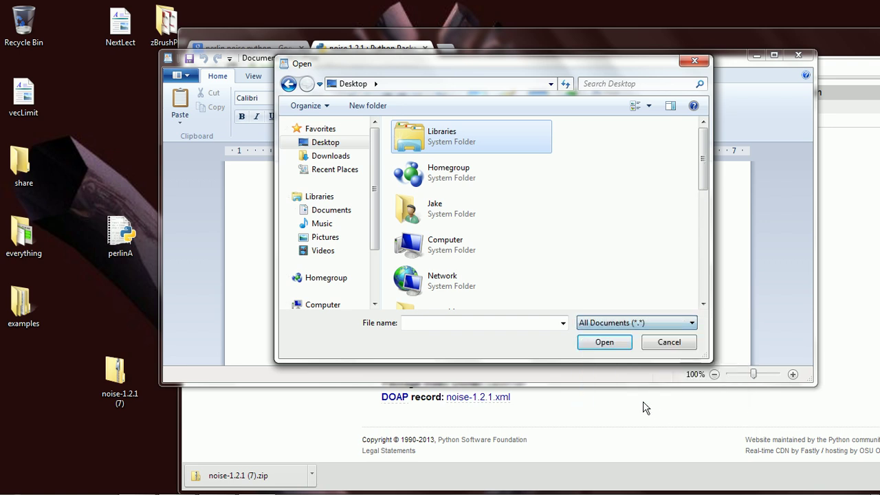
pyautogui.moveTo(702, 180); pyautogui.dragTo(725, 302)
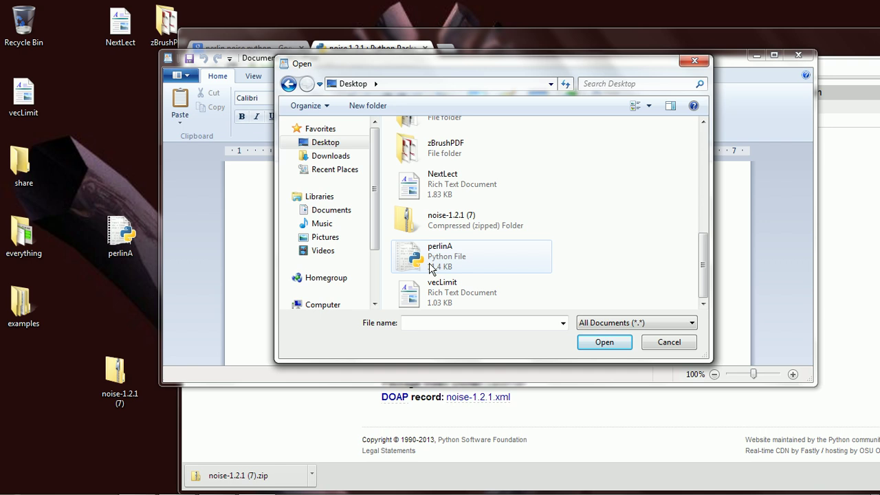
pyautogui.click(417, 264)
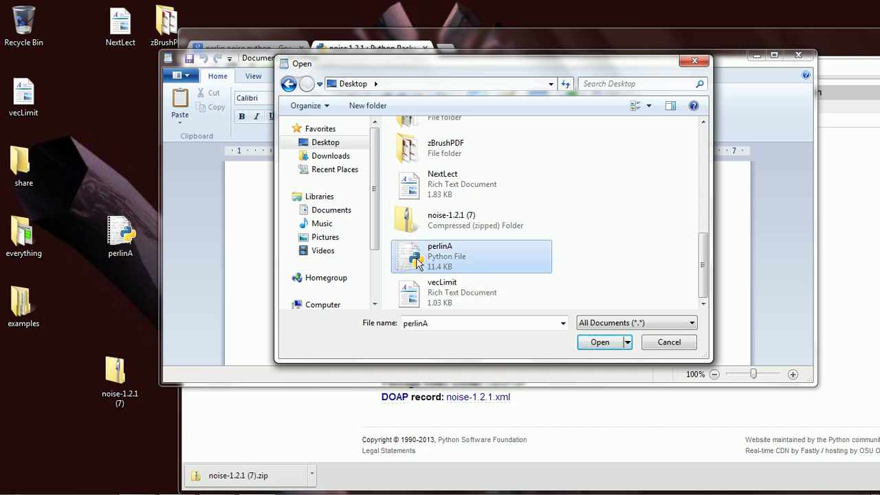
pyautogui.doubleClick(417, 263)
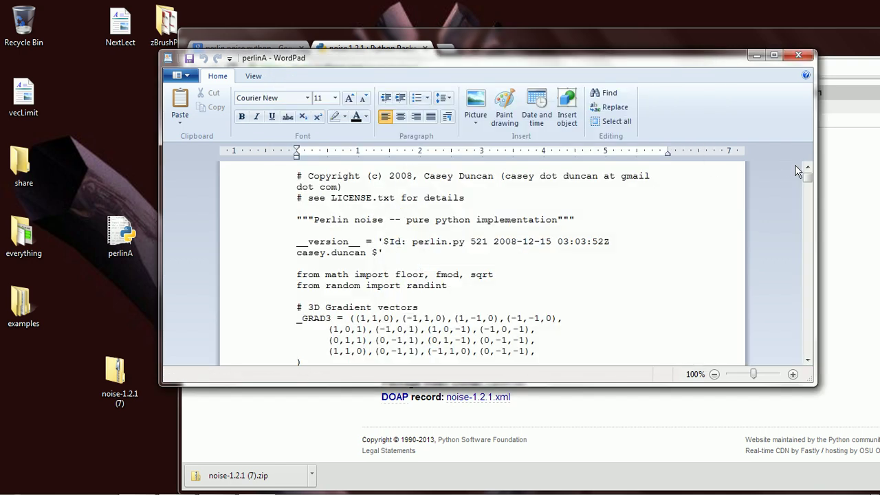
# Select and copy all the perlinA code in WordPad, then return to the untitled Rhino script
pyautogui.scroll(-2, 805, 177)
pyautogui.click(583, 202)
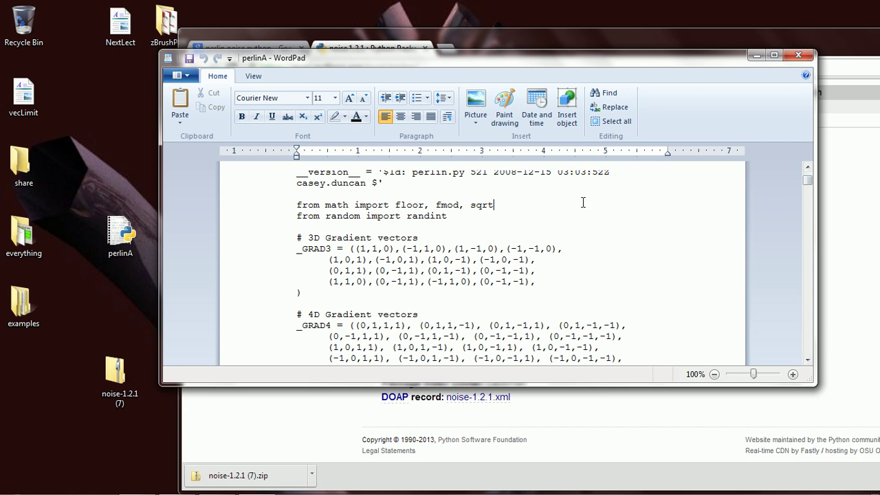
pyautogui.hotkey('ctrl', 'a')
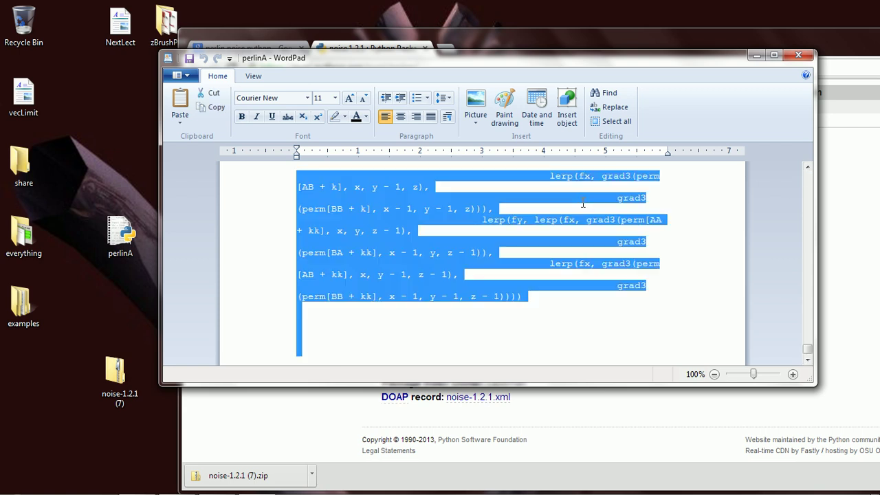
pyautogui.moveTo(256, 491)
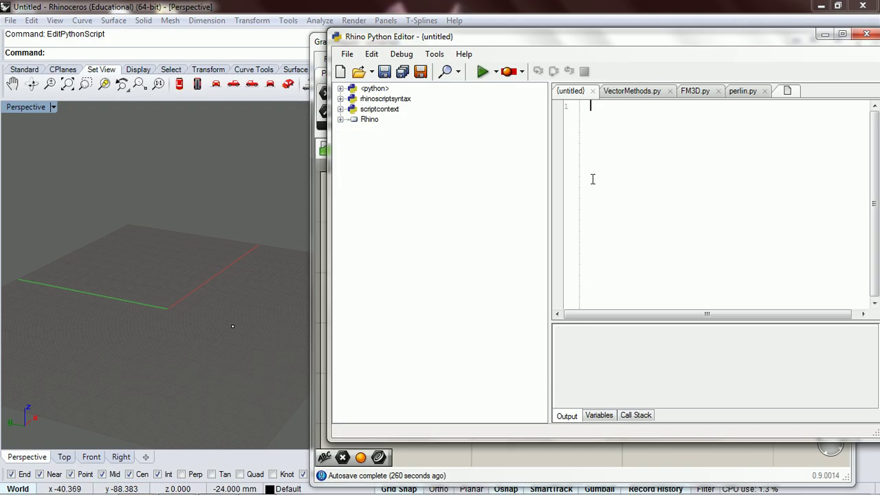
# Paste the Perlin noise code into the untitled script and move and widen the editor window
pyautogui.hotkey('ctrl', 'v')
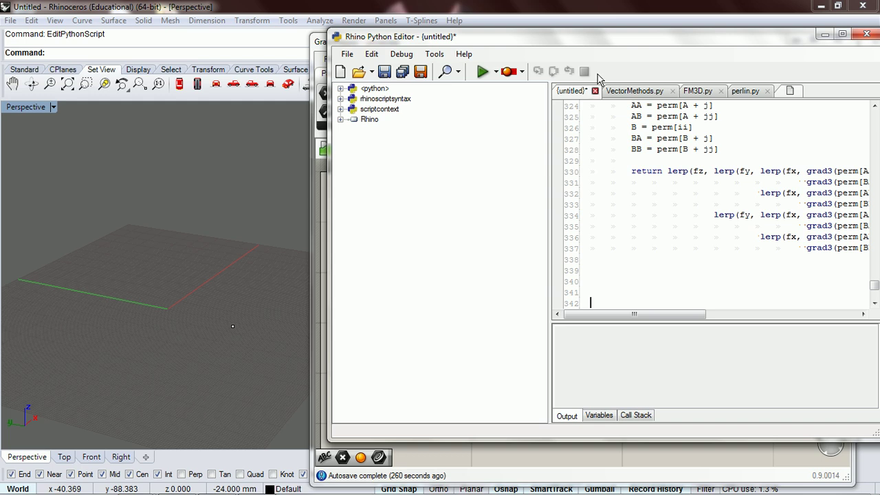
pyautogui.moveTo(601, 38); pyautogui.dragTo(376, 38)
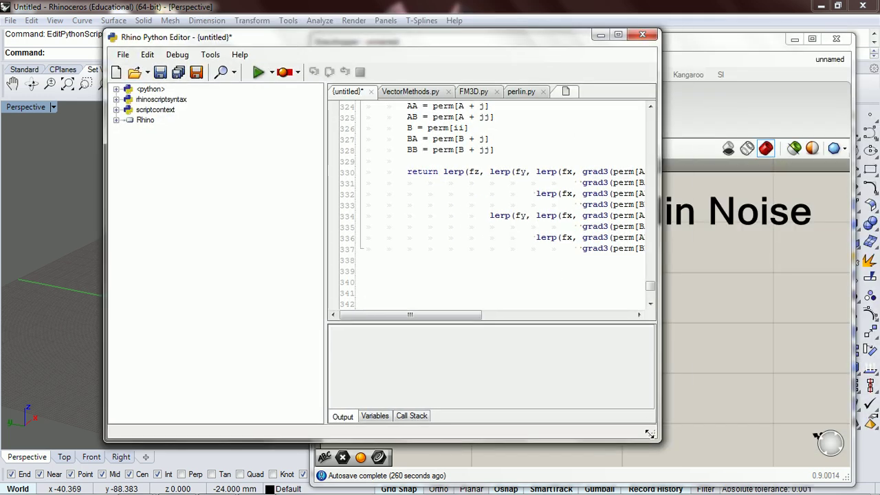
pyautogui.moveTo(652, 433); pyautogui.dragTo(832, 432)
pyautogui.moveTo(828, 292); pyautogui.dragTo(797, 106)
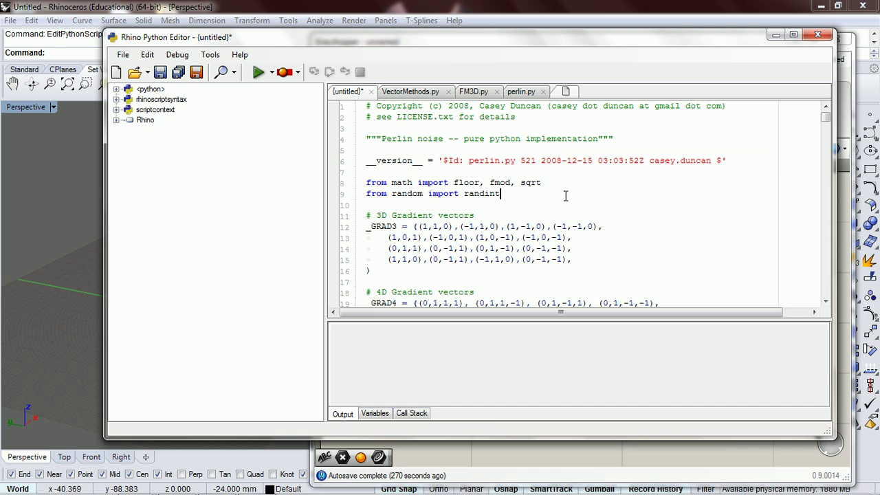
# Scroll through the pasted code from the imports to the gradient and simplex tables
pyautogui.click(564, 198)
pyautogui.scroll(-1, 565, 196)
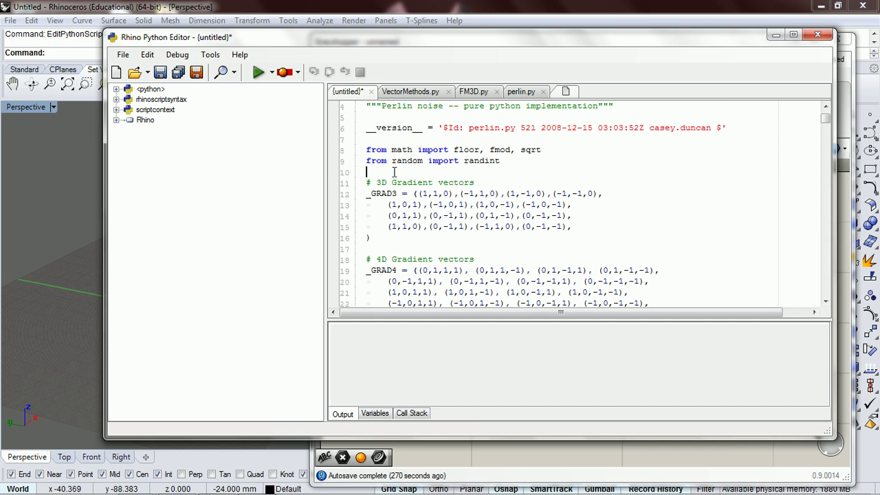
pyautogui.scroll(-5, 393, 172)
pyautogui.scroll(6, 393, 172)
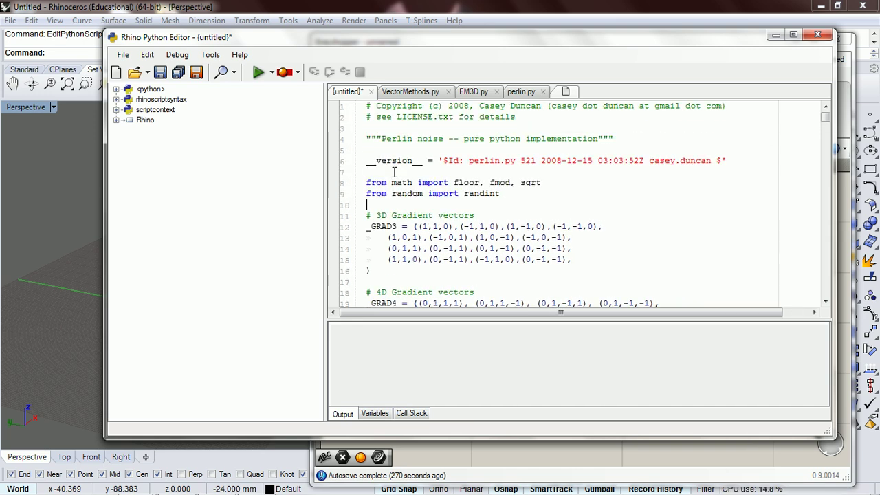
pyautogui.scroll(-4, 495, 240)
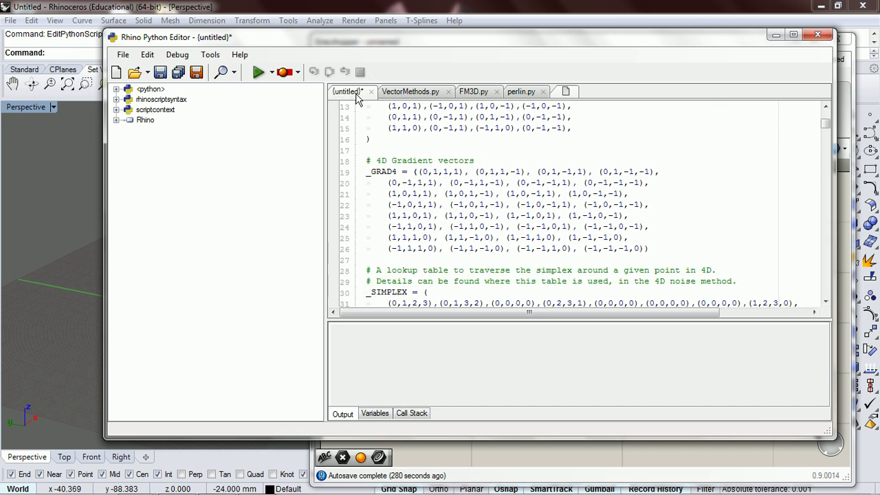
pyautogui.click(123, 55)
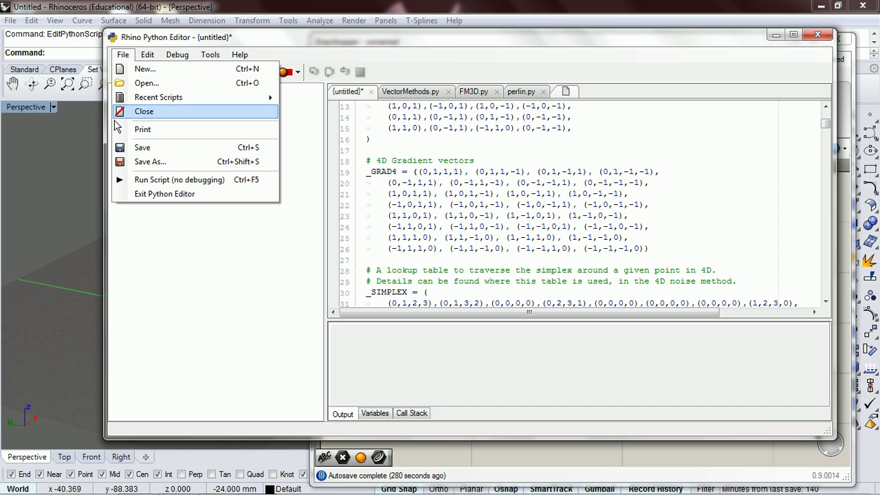
pyautogui.click(124, 163)
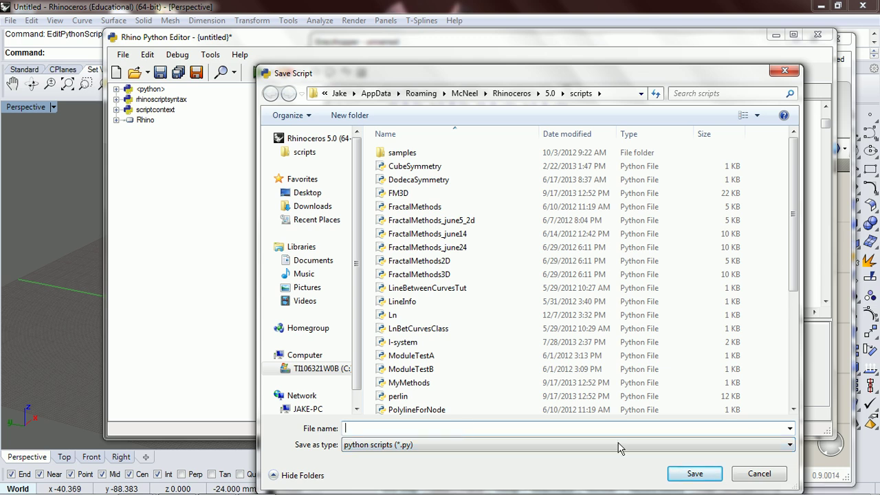
pyautogui.click(759, 474)
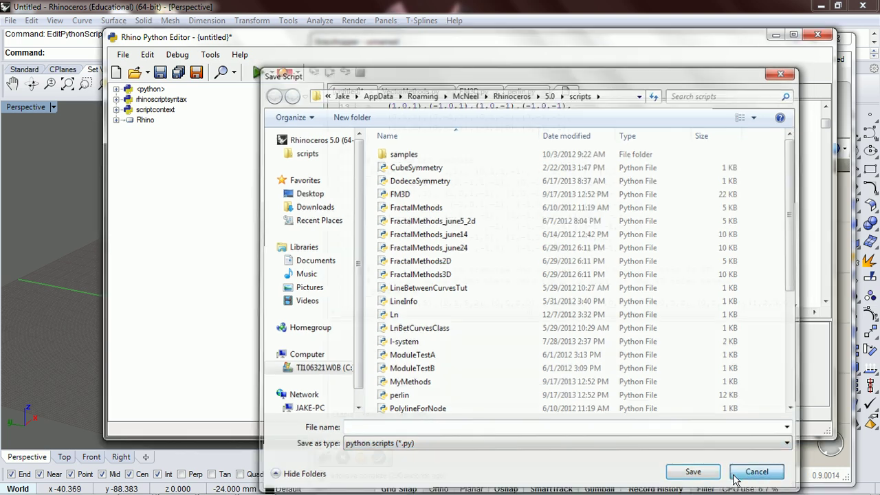
pyautogui.click(524, 94)
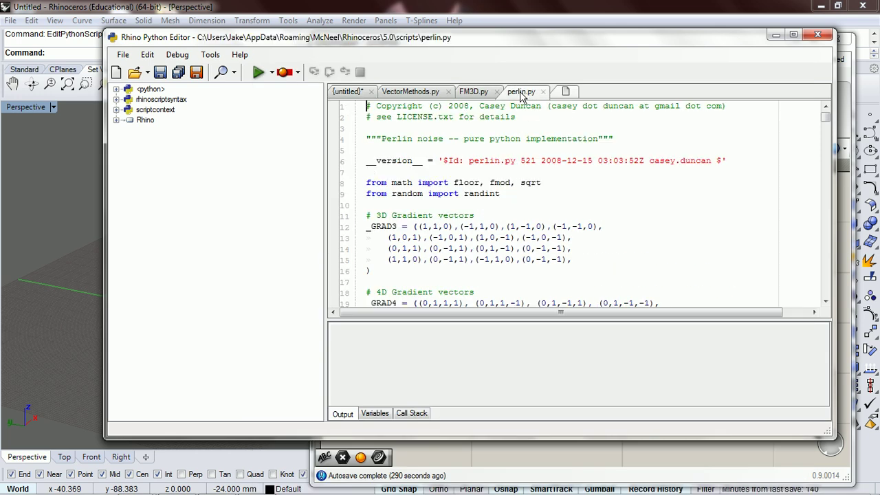
pyautogui.scroll(-4, 351, 96)
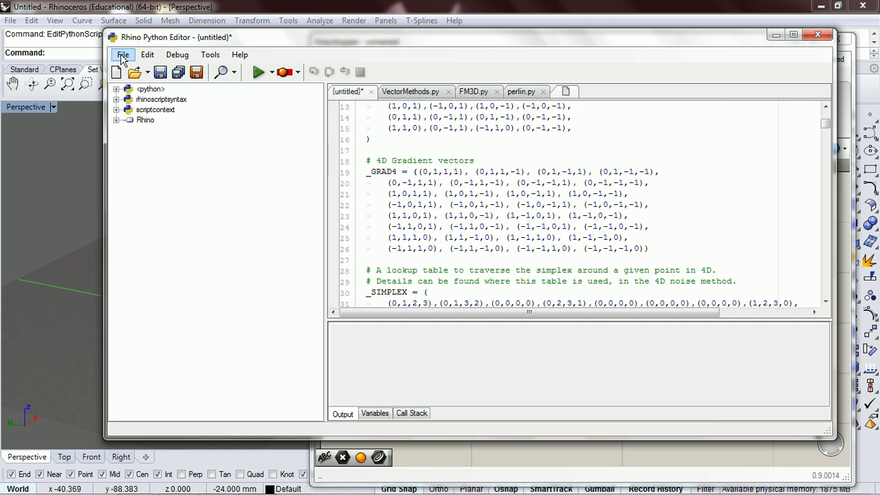
# Save the script as perlinA.py in Rhino's scripts folder
pyautogui.click(122, 56)
pyautogui.click(167, 158)
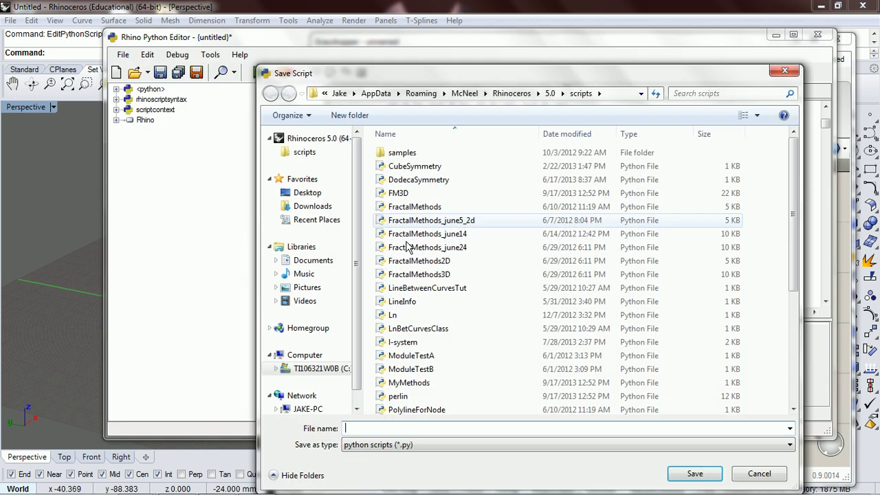
pyautogui.write('p')
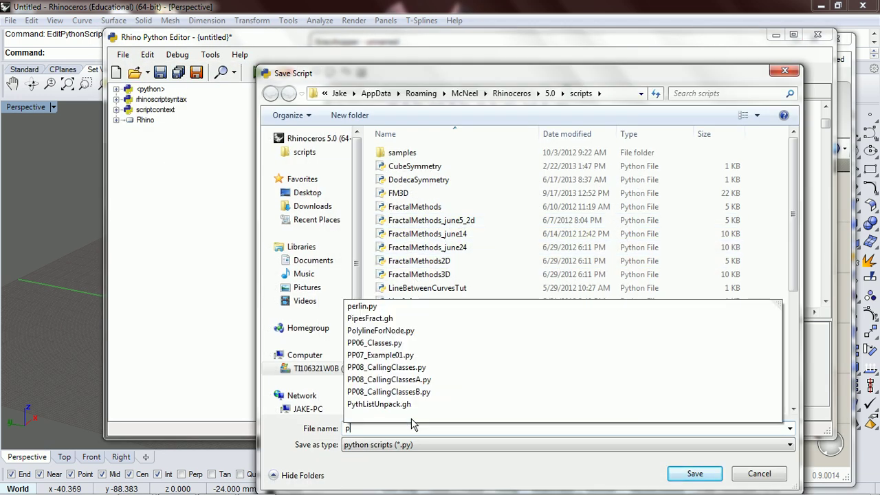
pyautogui.write('erlin')
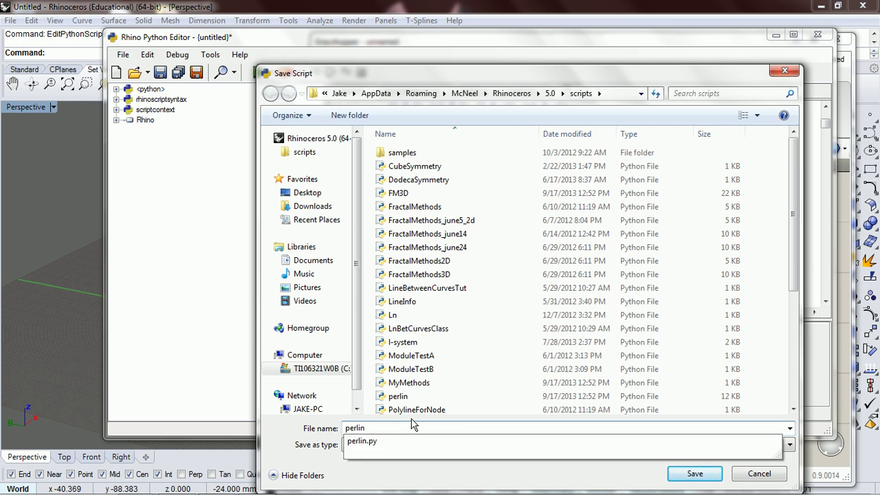
pyautogui.write('A.py')
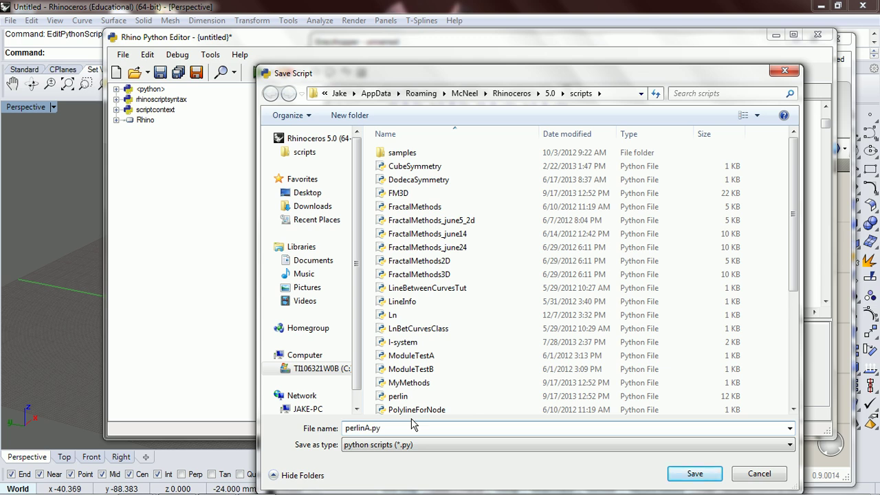
pyautogui.click(693, 481)
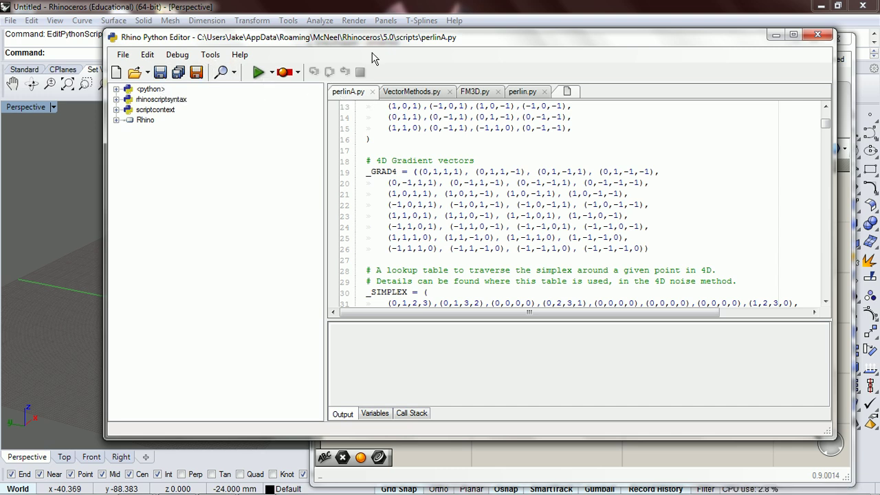
# Close the editor, add a Grasshopper Python Script component, and start typing 'import perlinA as' in it
pyautogui.click(817, 34)
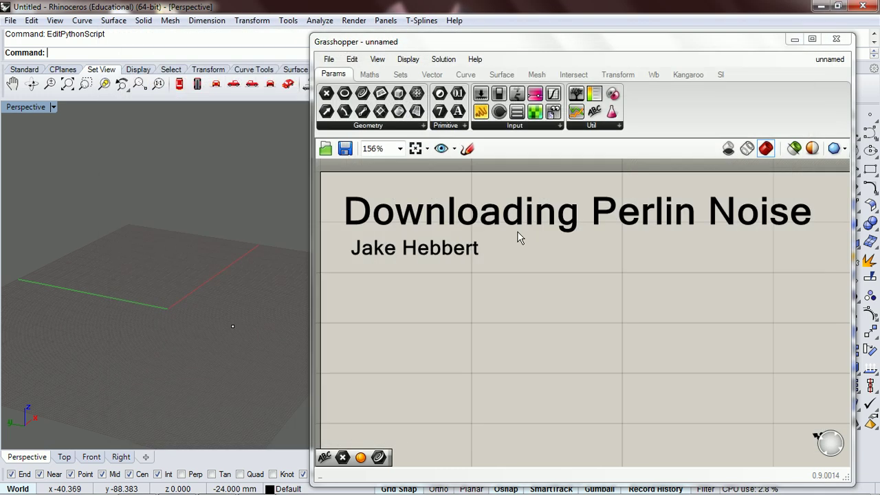
pyautogui.doubleClick(497, 318)
pyautogui.write('pyth')
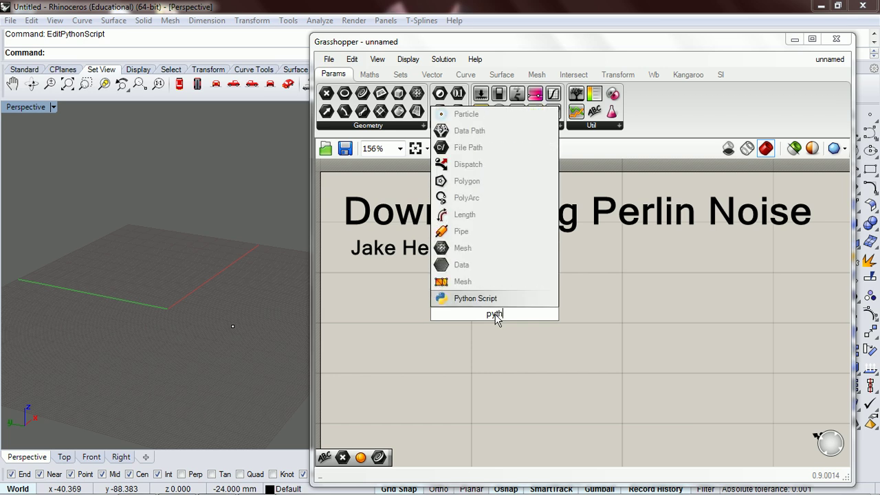
pyautogui.press('Return')
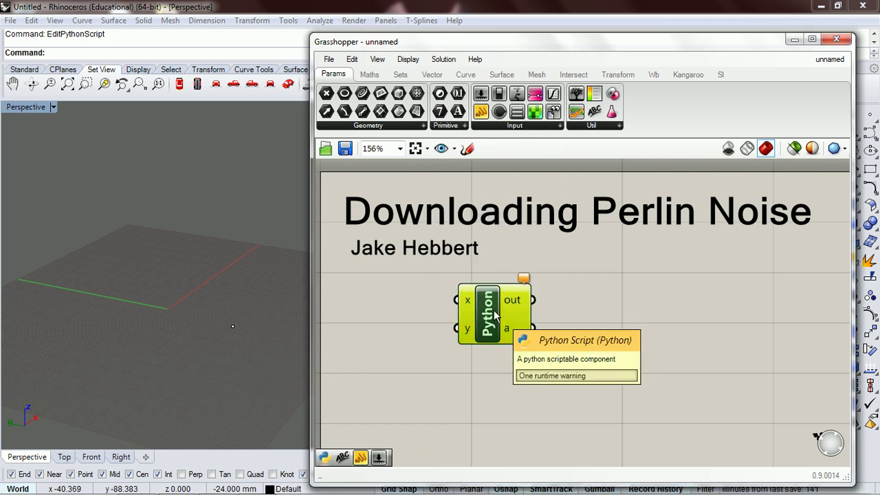
pyautogui.doubleClick(495, 315)
pyautogui.write('import ')
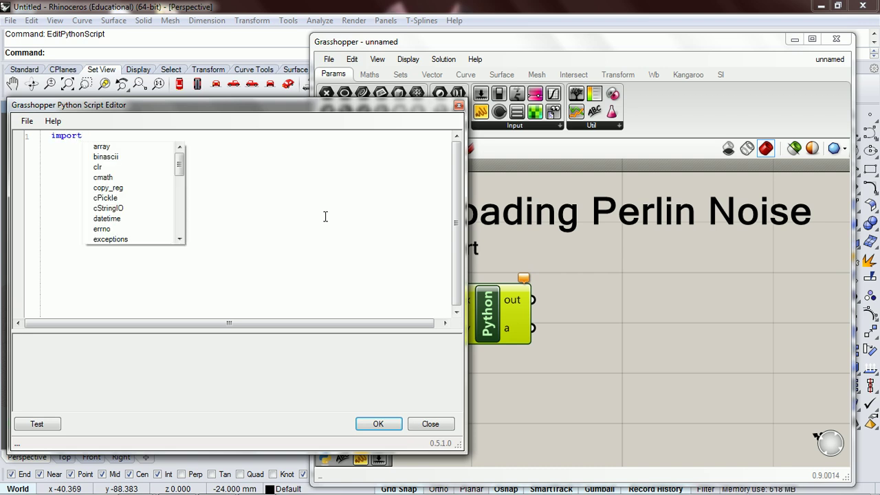
pyautogui.write('perlin')
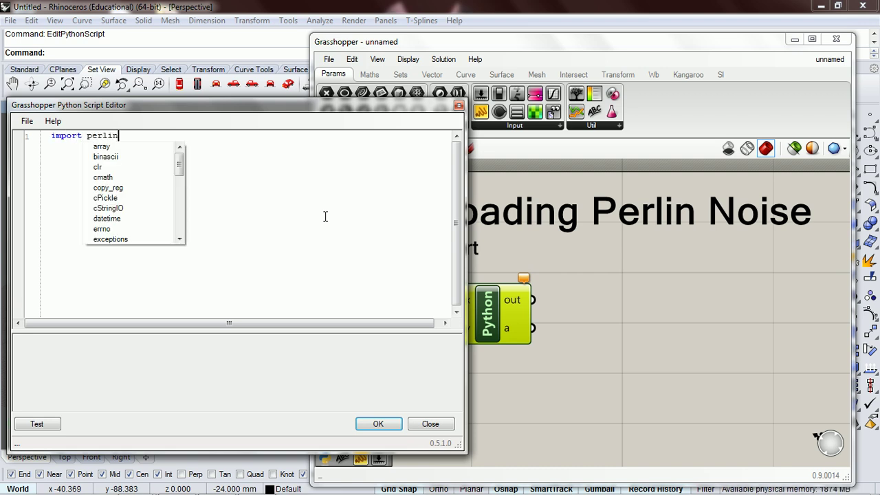
pyautogui.write('A ')
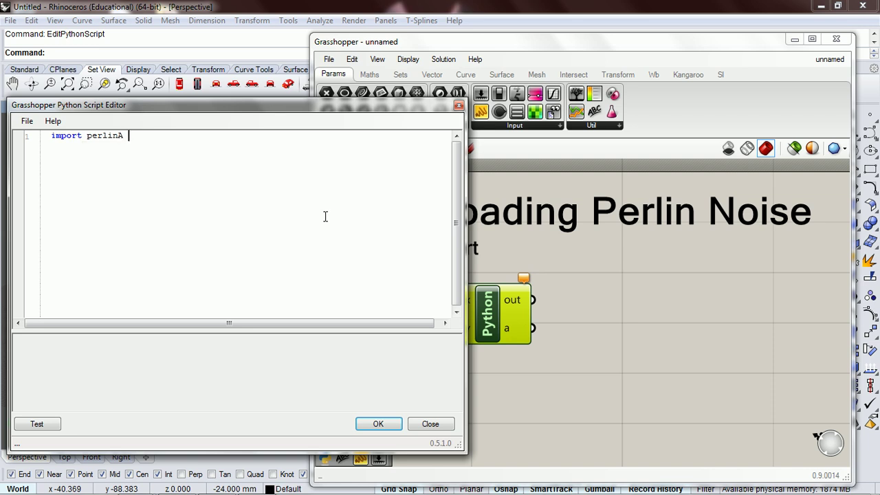
pyautogui.write('as p')
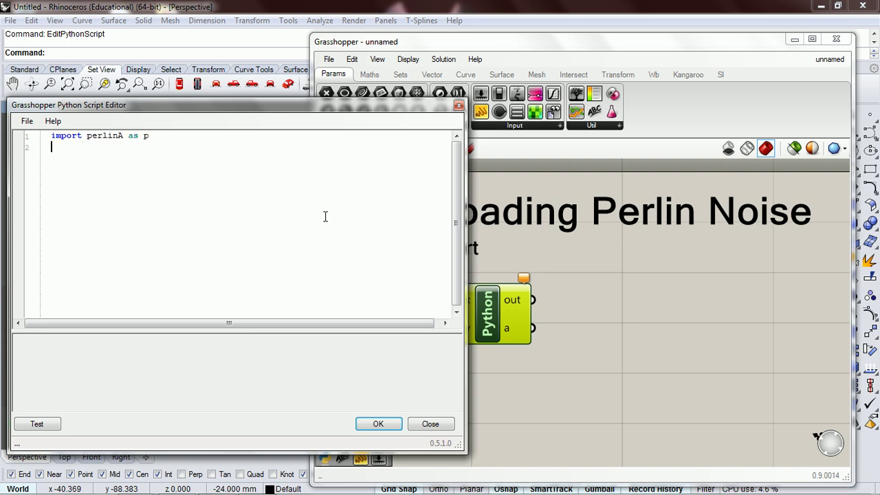
# Test the 'import perlinA as p' code, check the success message, and accept with OK
pyautogui.click(34, 422)
pyautogui.click(14, 339)
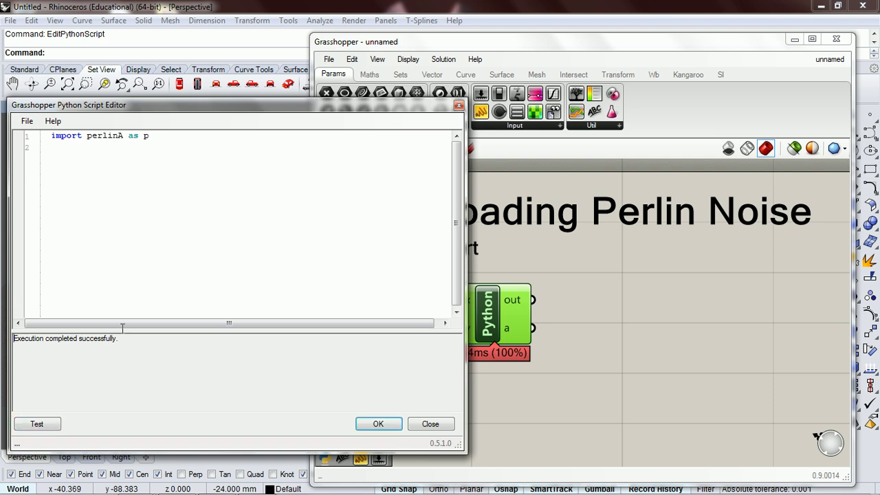
pyautogui.keyDown('shift'); pyautogui.click(130, 339); pyautogui.keyUp('shift')
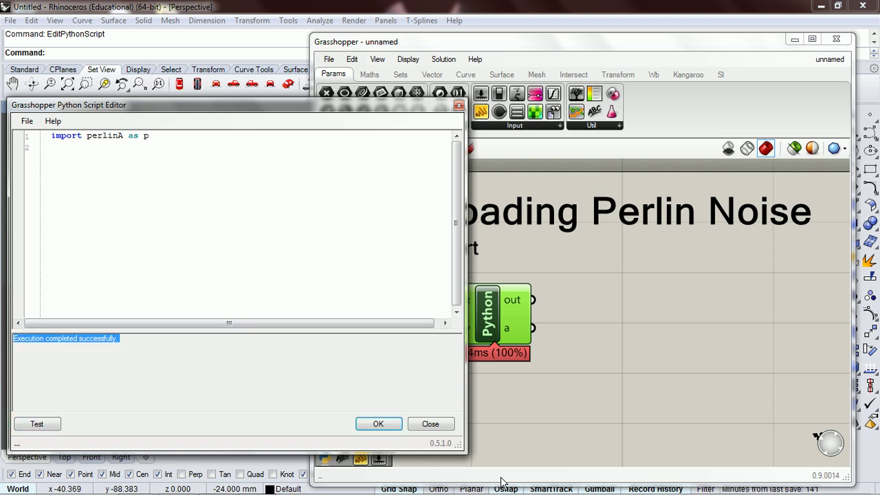
pyautogui.click(383, 423)
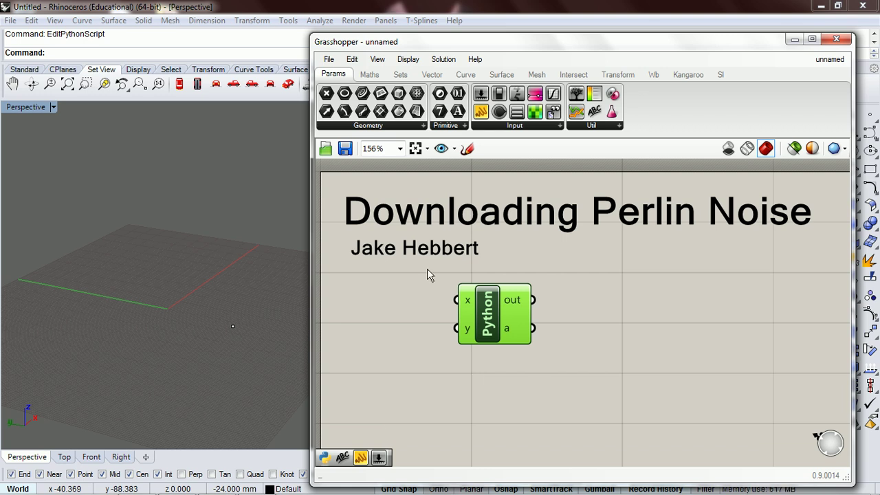
pyautogui.moveTo(131, 490)
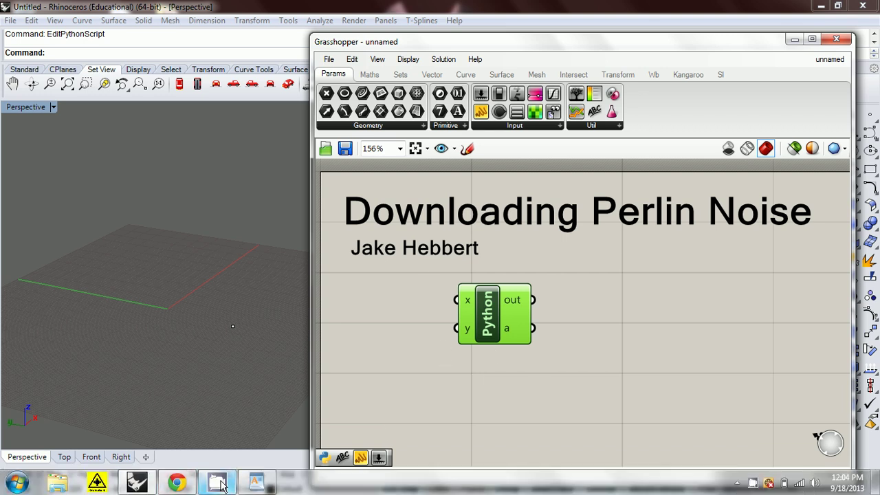
pyautogui.moveTo(260, 485)
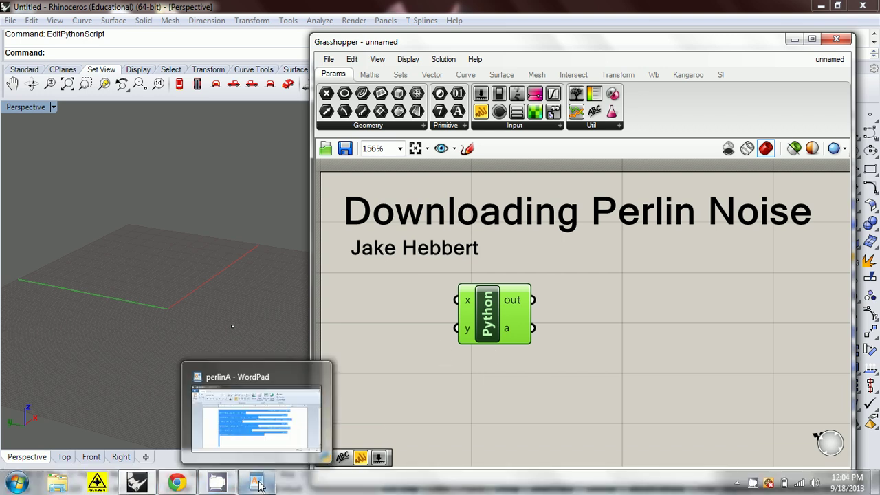